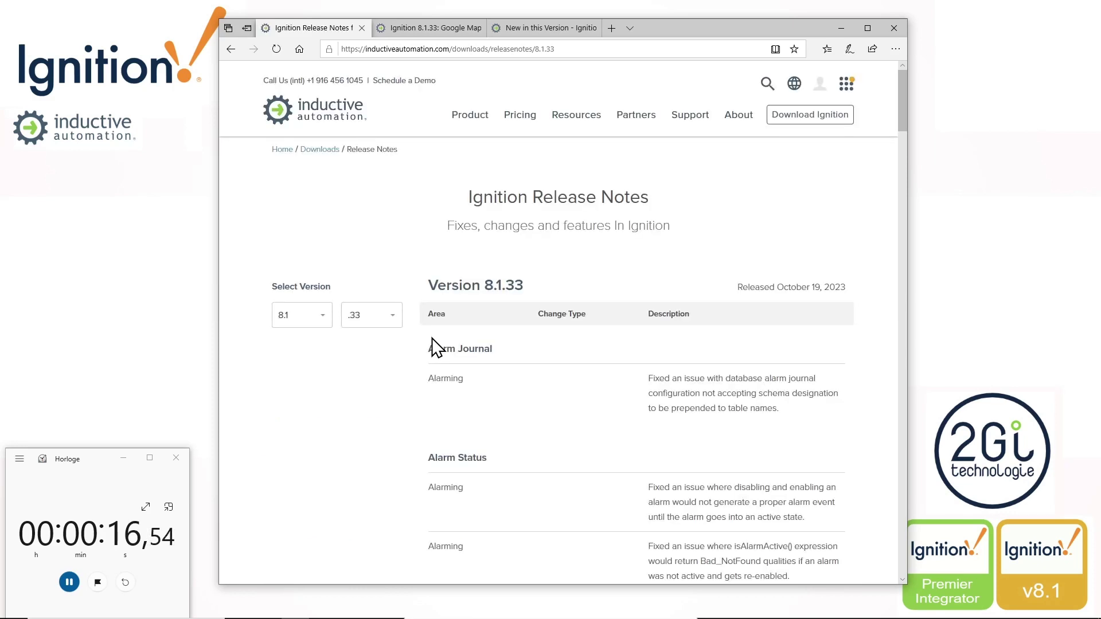
Step: Examine the fixes and changes listed in the Ignition 8.1.33 release notes
left_click_drag(456, 225, 625, 227)
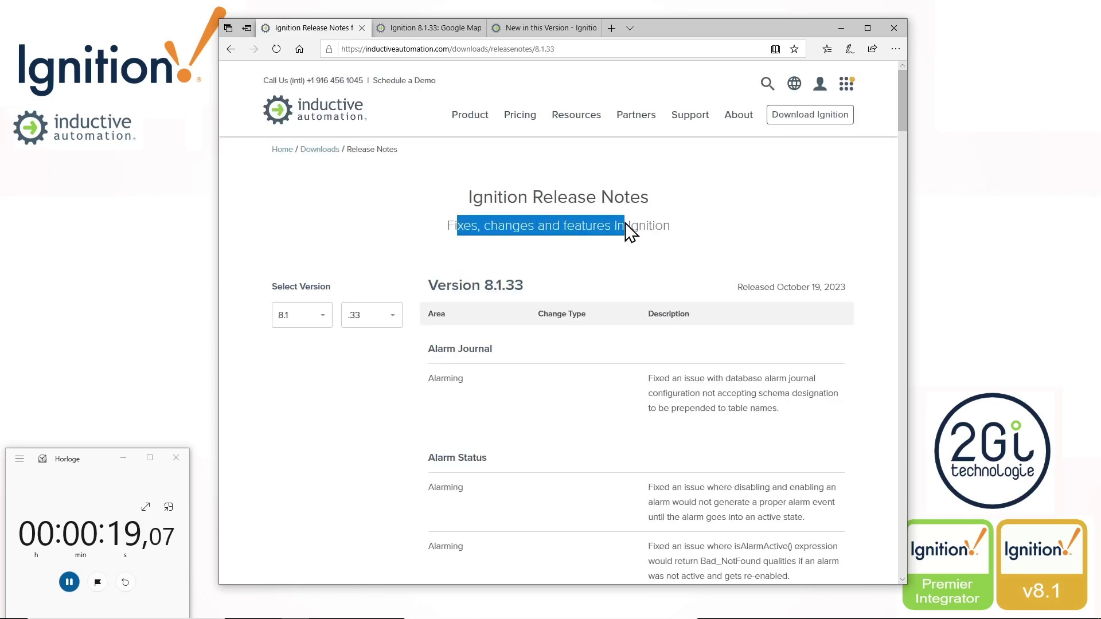
scroll(670, 287, "down", 3)
scroll(670, 287, "down", 3)
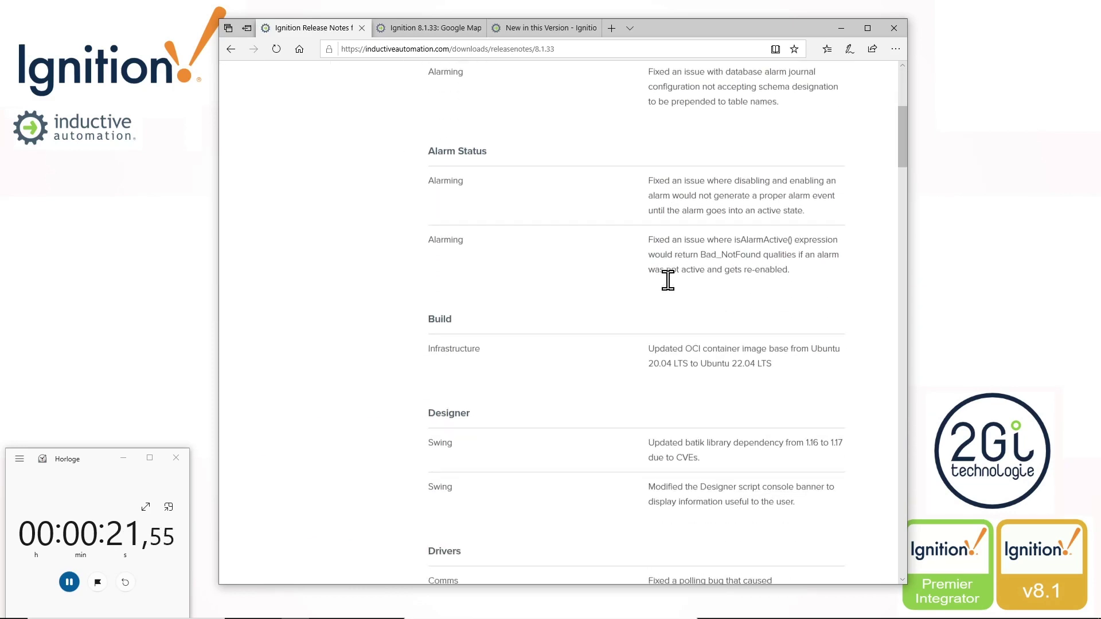
scroll(669, 277, "up", 5)
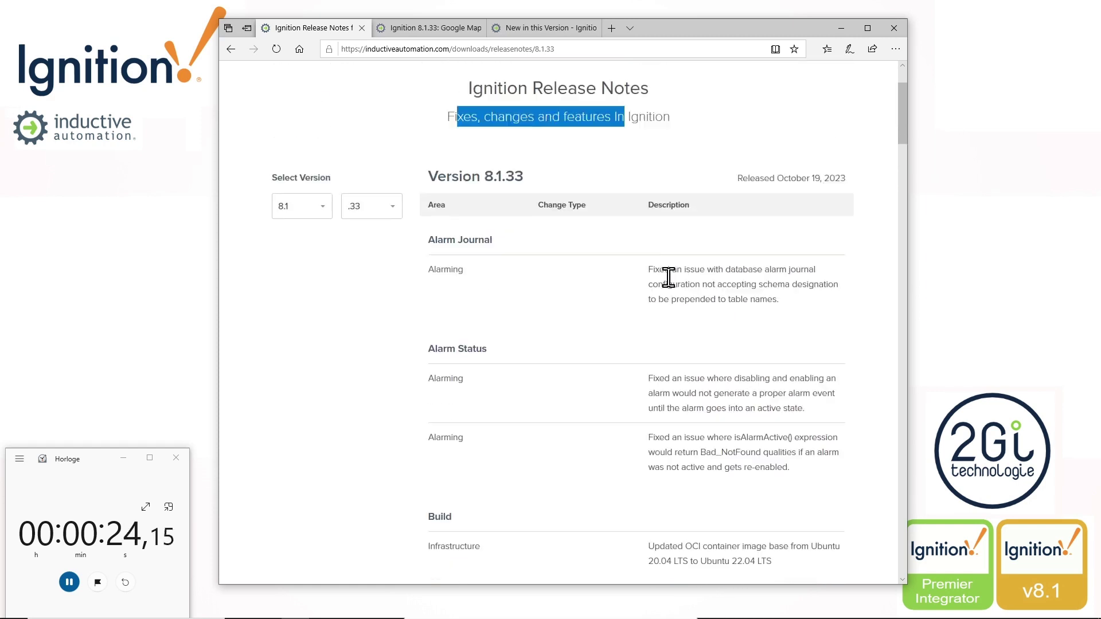
scroll(551, 389, "up", 2)
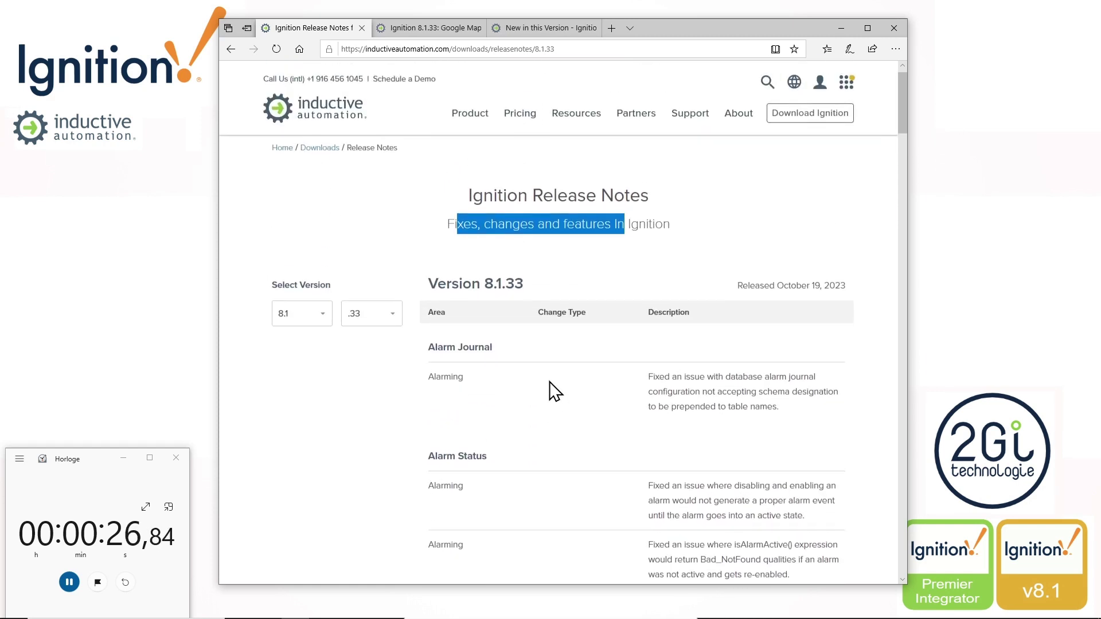
left_click(548, 372)
Step: Read the Google Map Component section of the Ignition 8.1.33 blog article, including the component's requirements
left_click(438, 36)
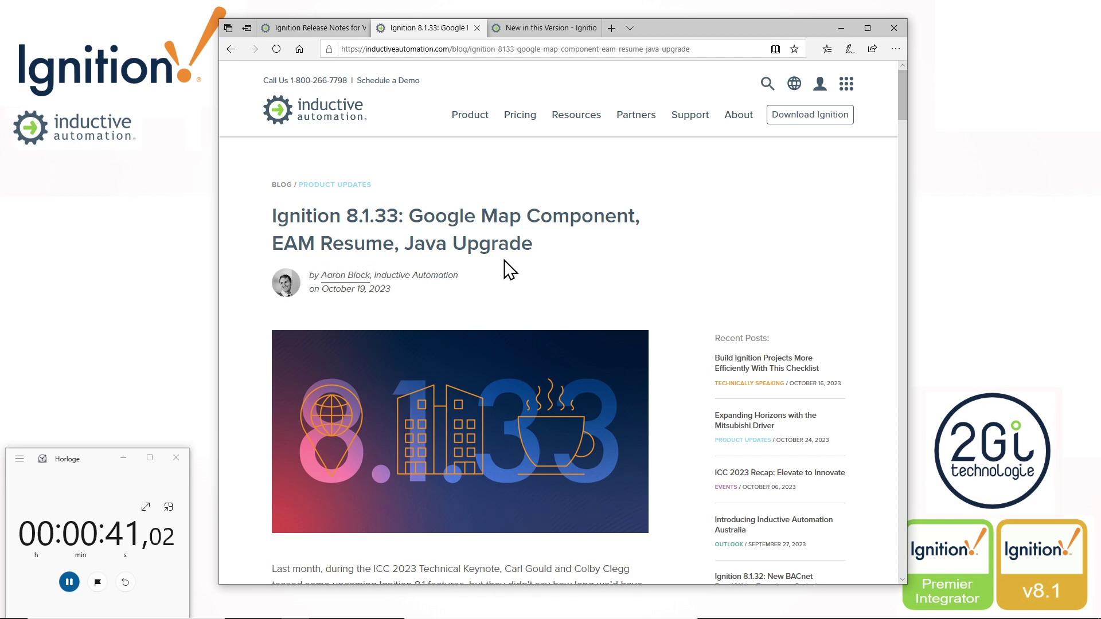
scroll(503, 265, "down", 10)
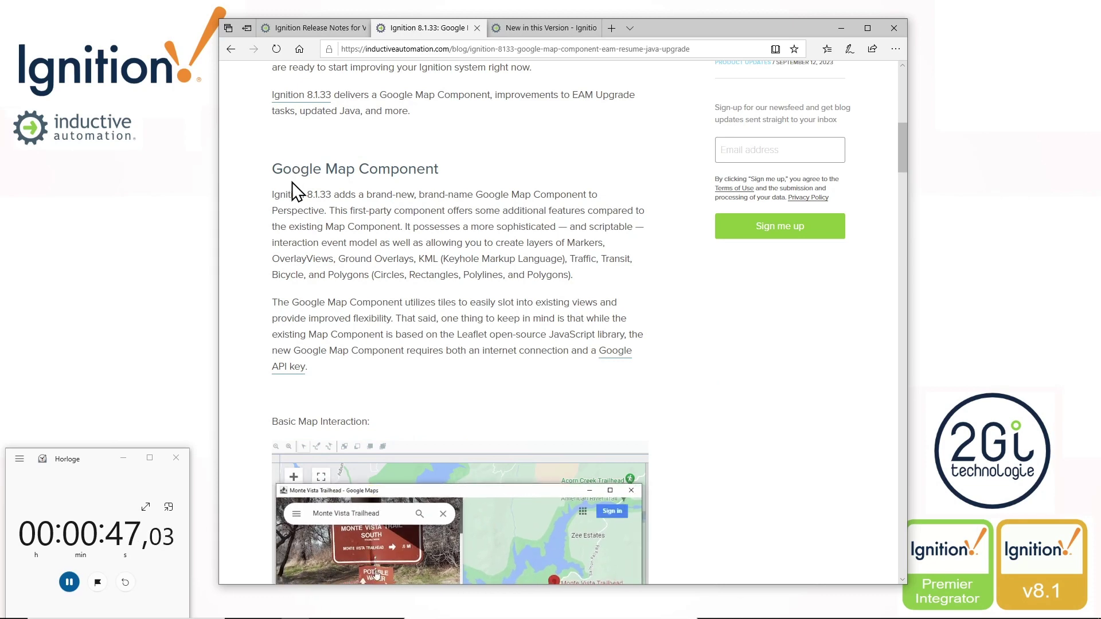
scroll(421, 213, "down", 3)
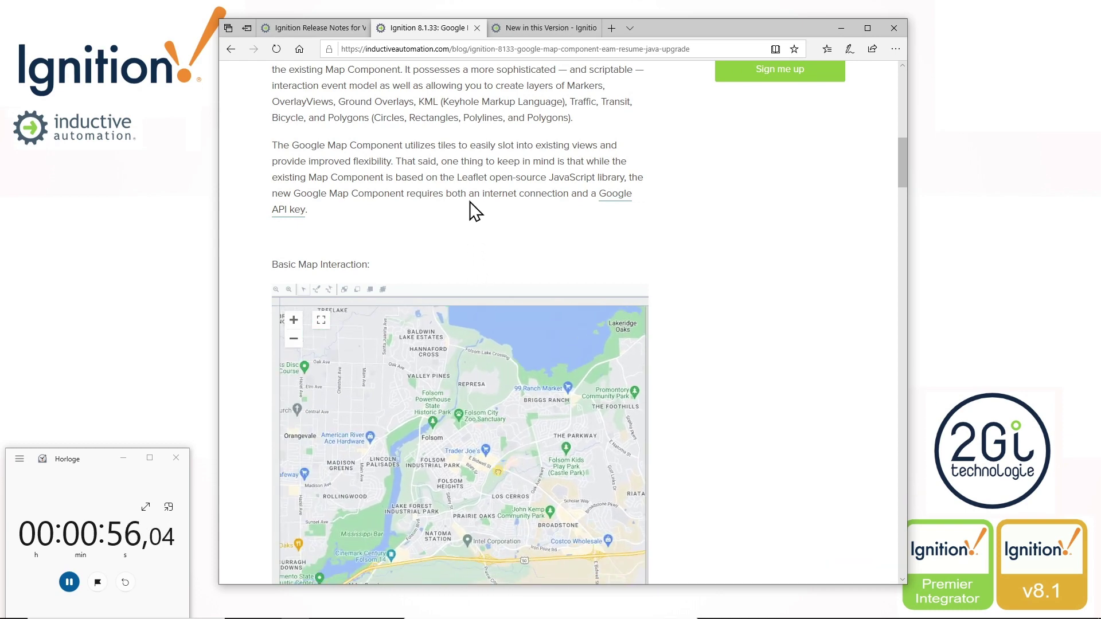
left_click_drag(474, 194, 644, 218)
double_click(593, 193)
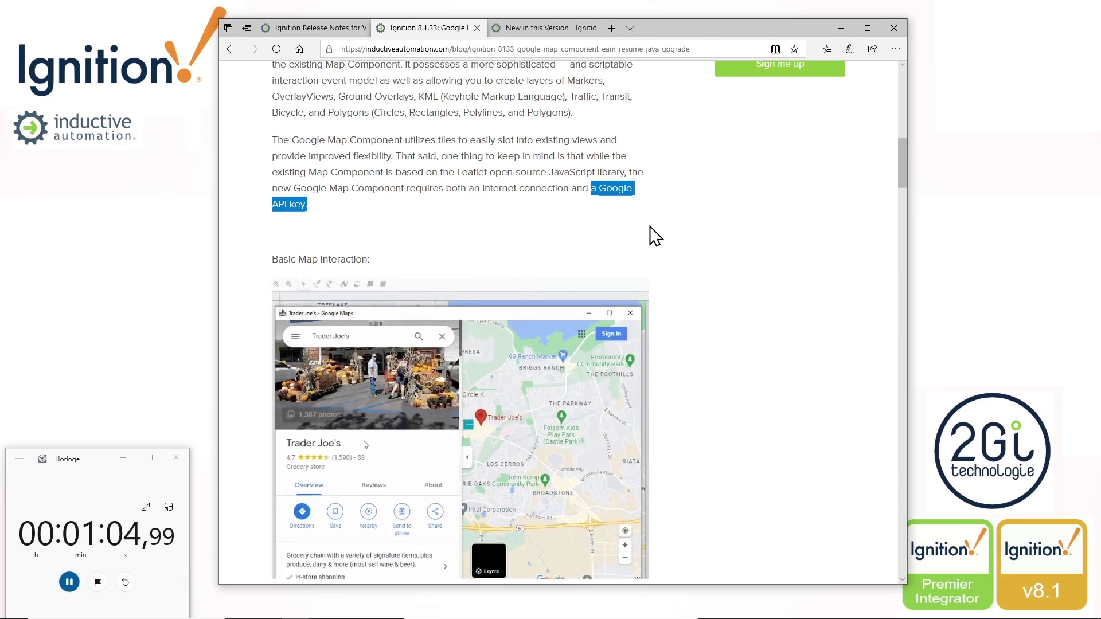
scroll(655, 235, "down", 1)
Step: Switch to Ignition Designer and create a Perspective view named View with a Flex Container root and page URL /
key("alt+Tab")
key("alt+Tab")
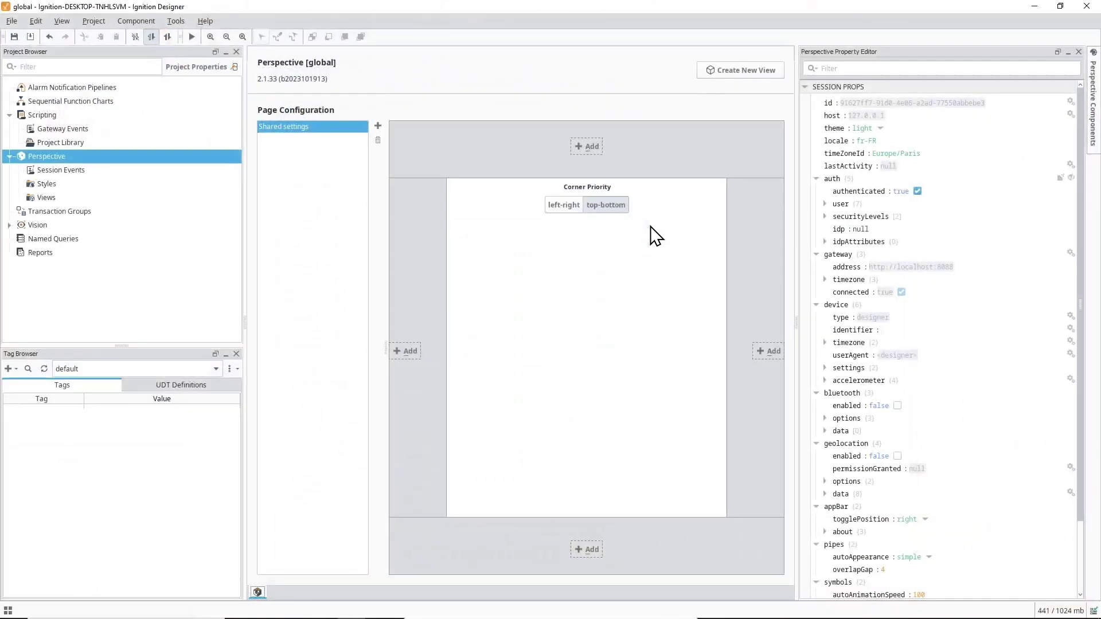
left_click(54, 196)
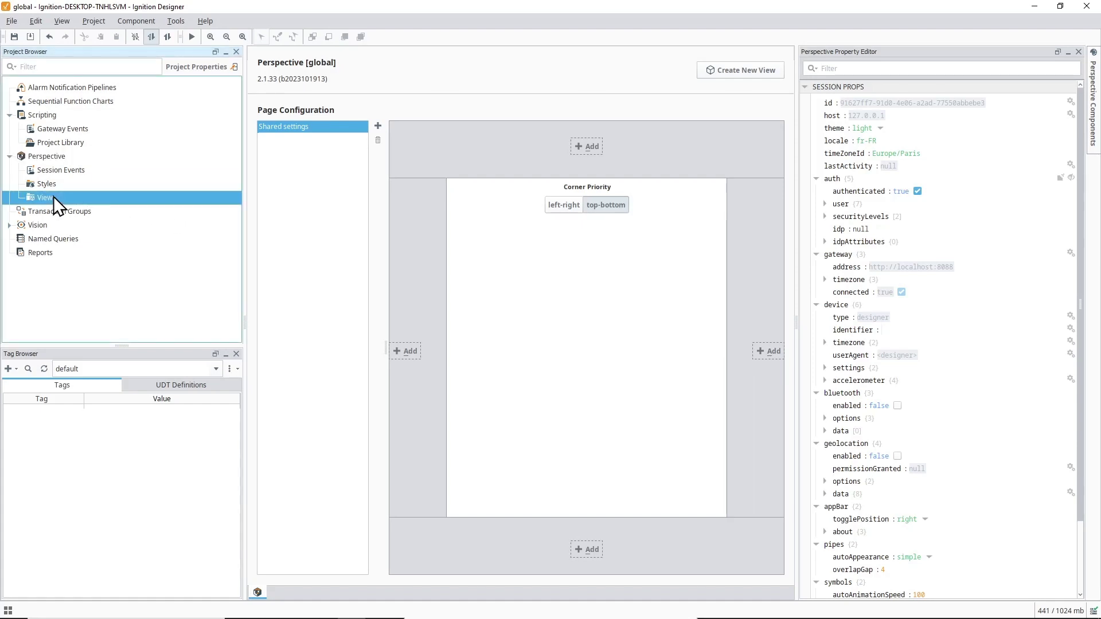
right_click(54, 196)
left_click(82, 205)
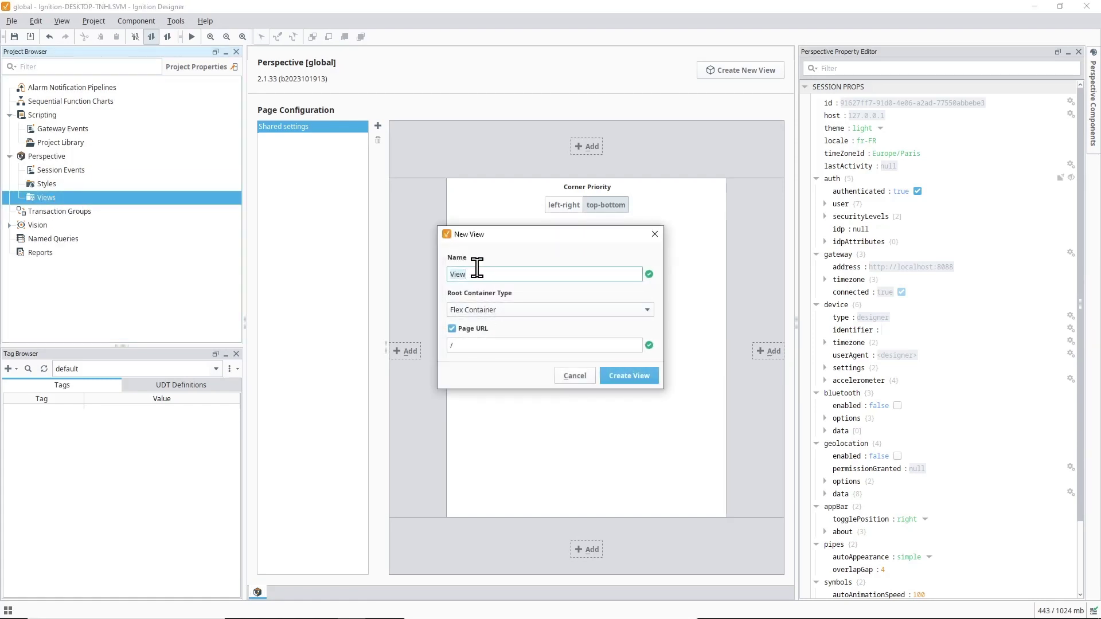
left_click(642, 379)
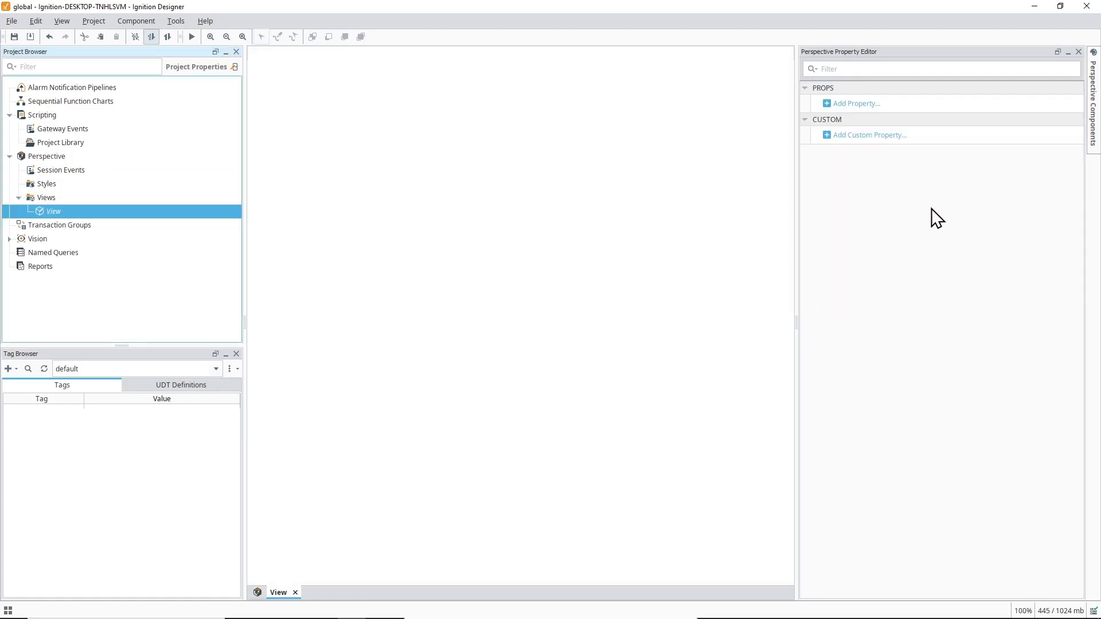
Step: Search the Perspective components for "goog" and place a Google Map component in the view's root container
left_click(1093, 122)
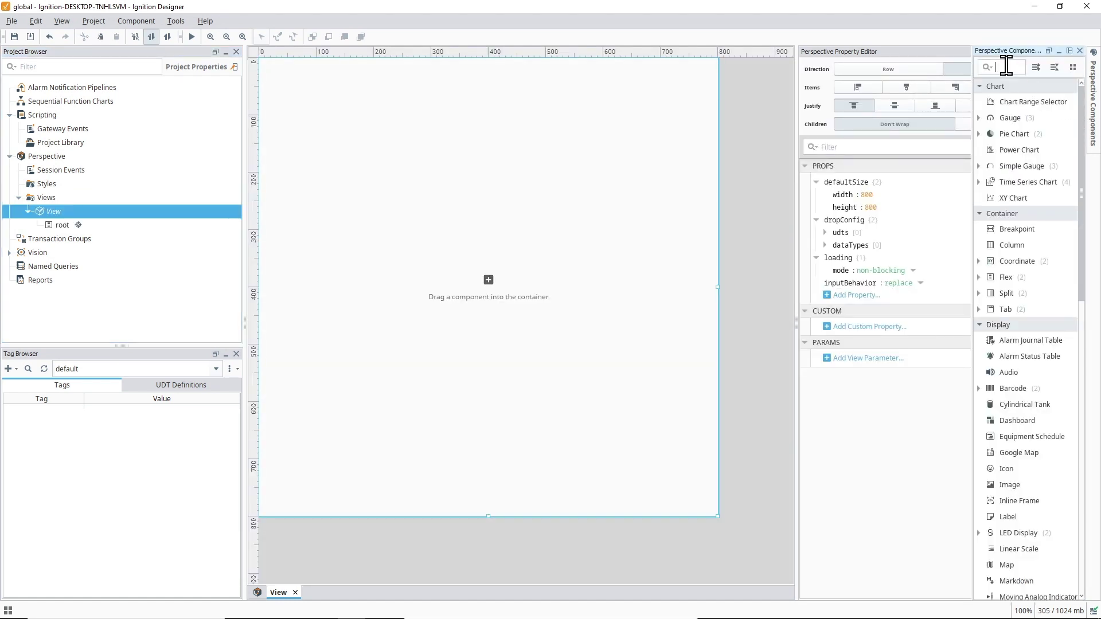
type("goog")
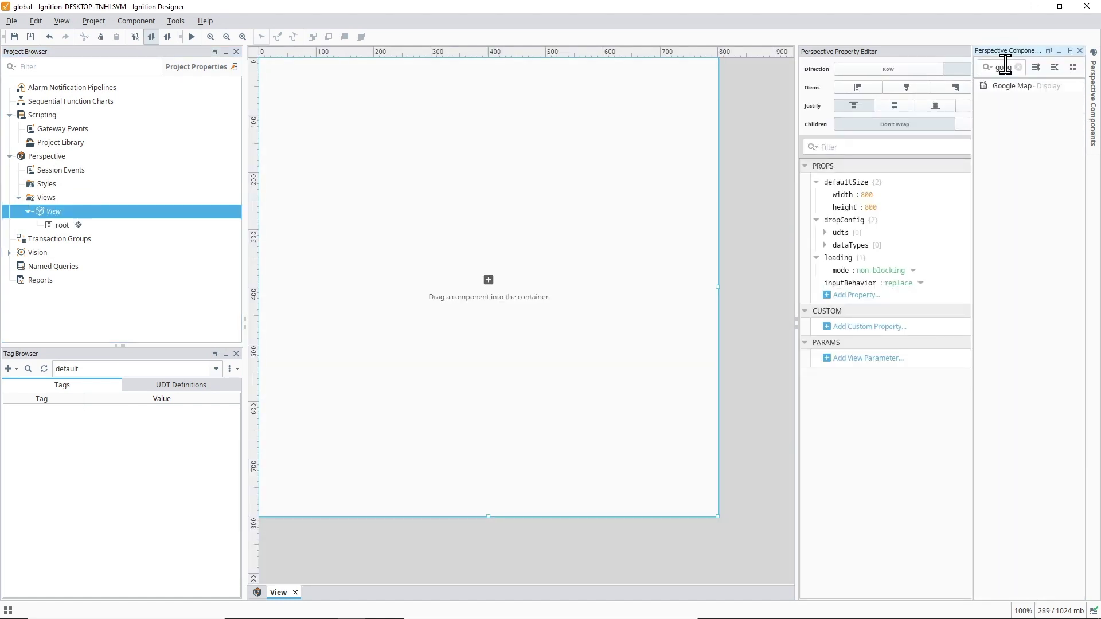
left_click_drag(1012, 87, 696, 276)
Step: Set the Google Map's grow position property to 1
scroll(891, 384, "down", 10)
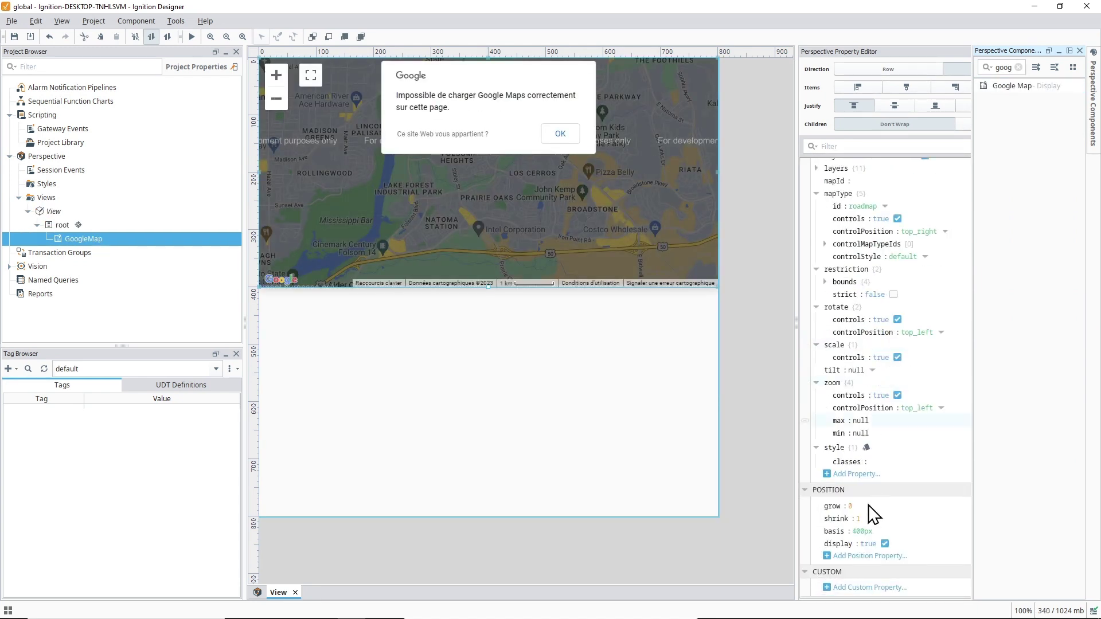
left_click(866, 507)
type("1")
key("Return")
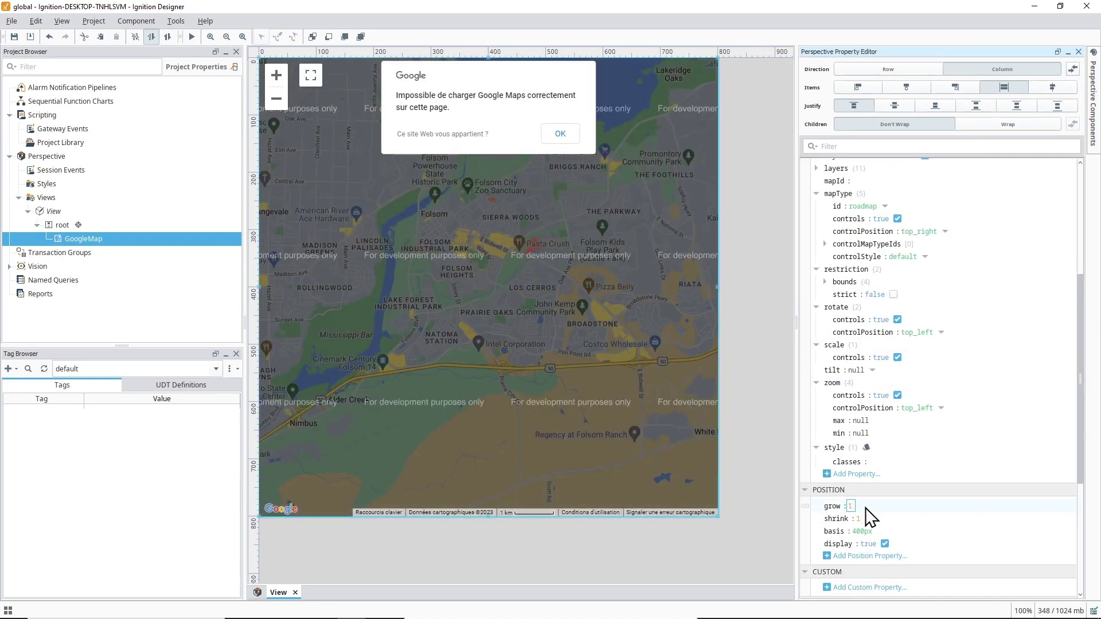
Step: Run the view in preview mode and dismiss the Google error dialog, then zoom the map out
scroll(975, 216, "up", 10)
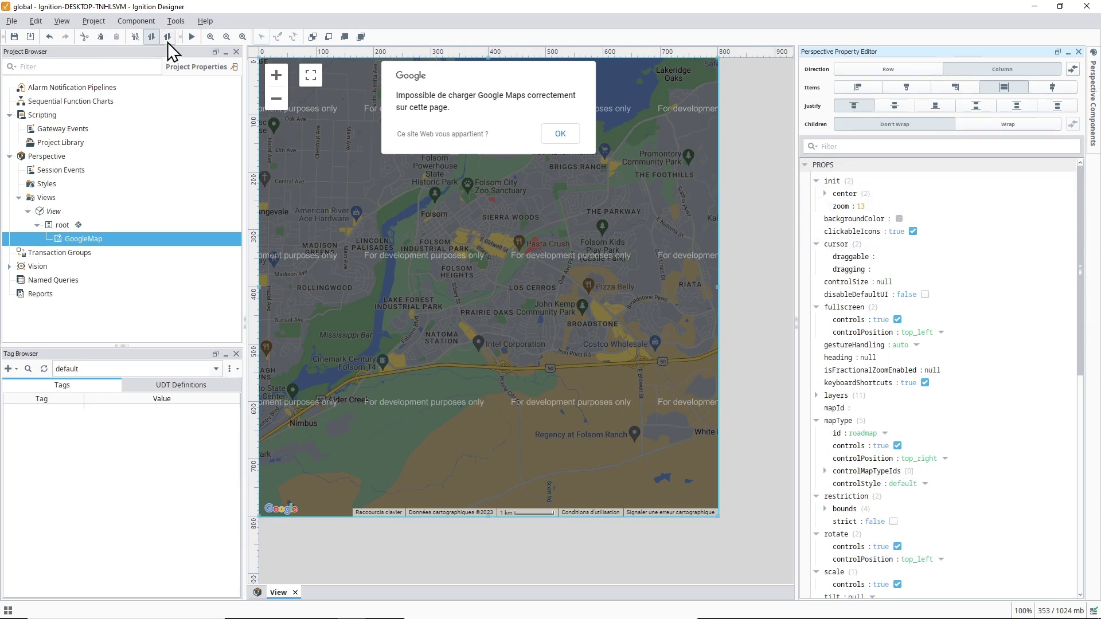
left_click(191, 37)
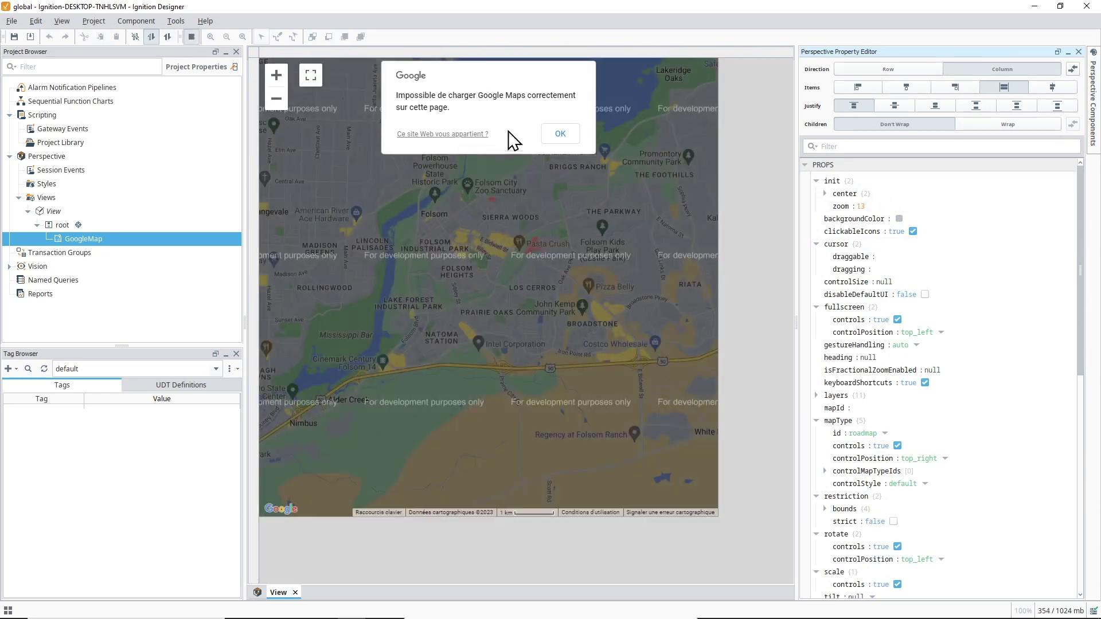
left_click(570, 135)
scroll(524, 256, "down", 1)
scroll(524, 255, "down", 1)
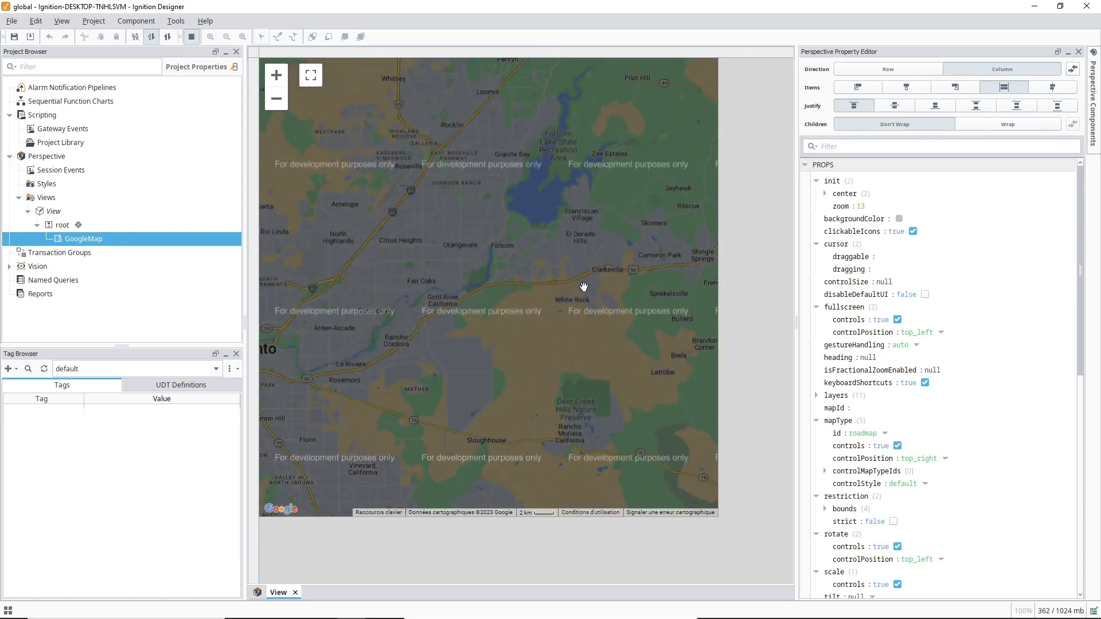
Step: Paste the copied coordinates, latitude 43,296482 and longitude 5,36978, into the map's initial center property
left_click(824, 194)
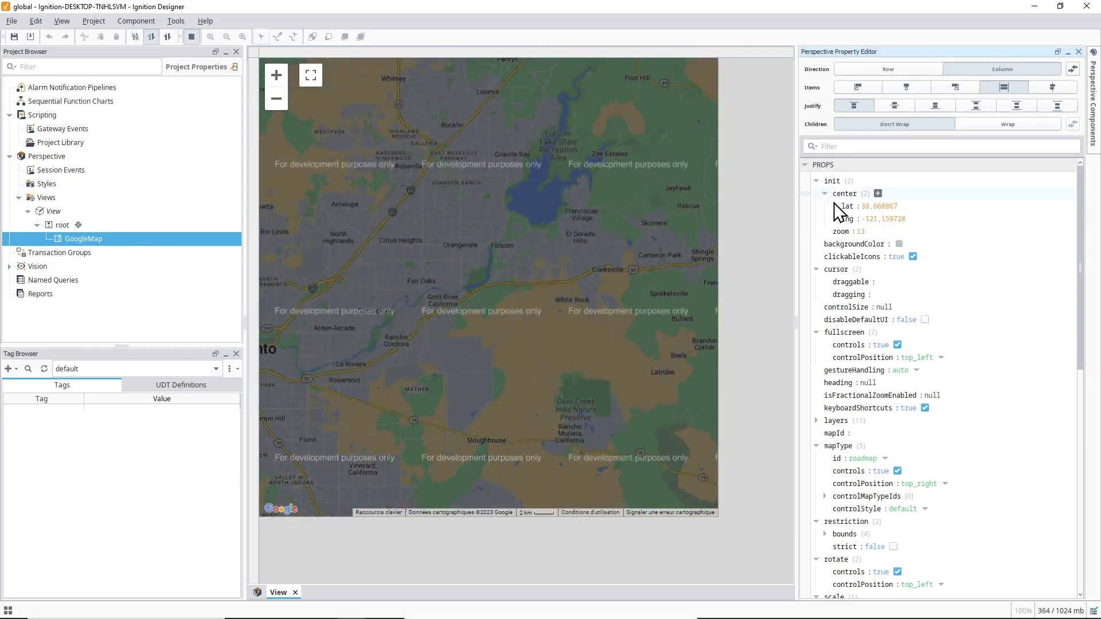
right_click(845, 197)
left_click(878, 243)
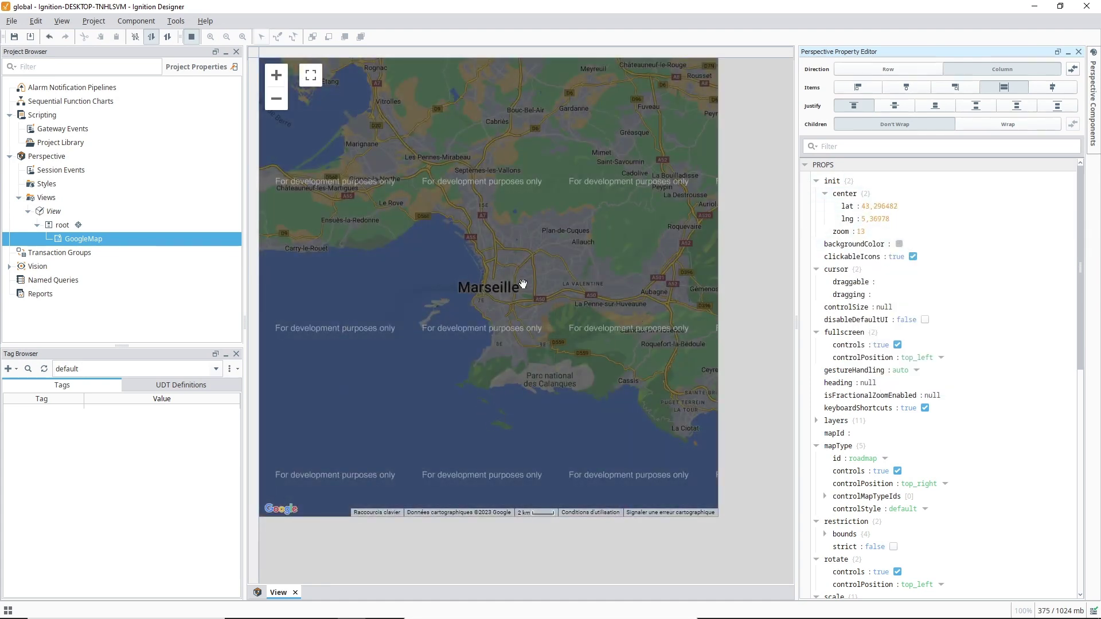
Step: Add a circle layer named cercle to the map's layers and give it one circle entry
scroll(855, 372, "down", 3)
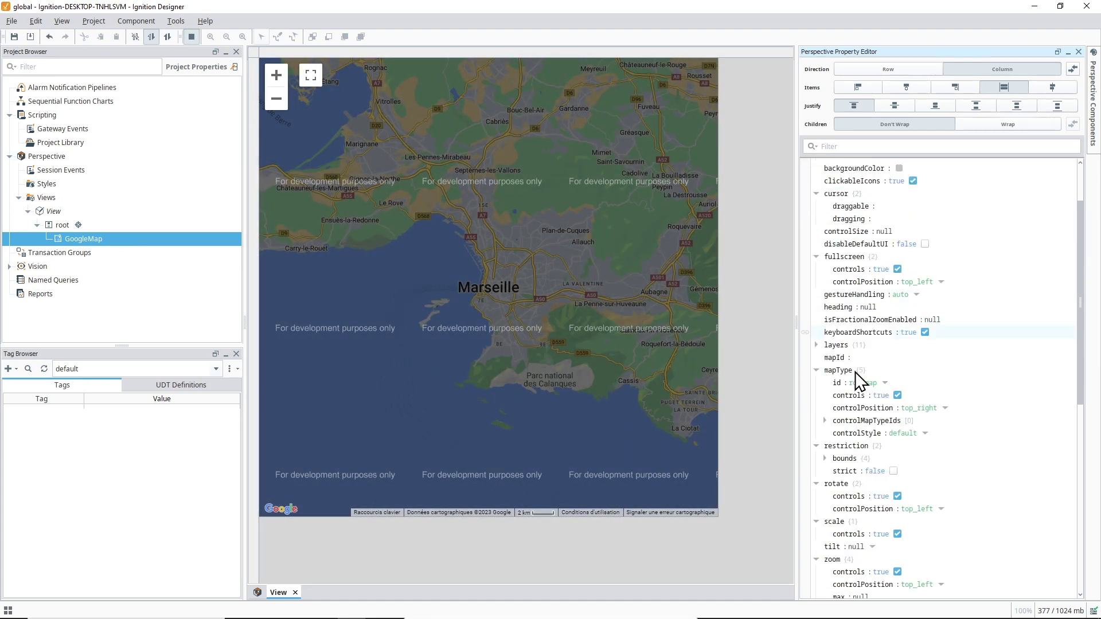
left_click(815, 307)
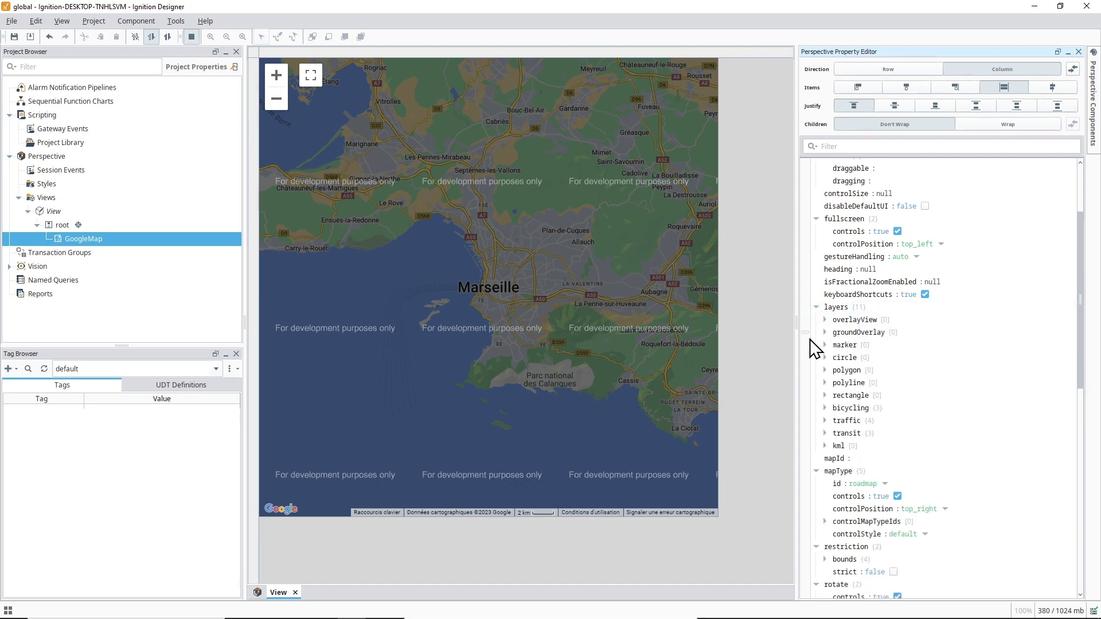
left_click(873, 357)
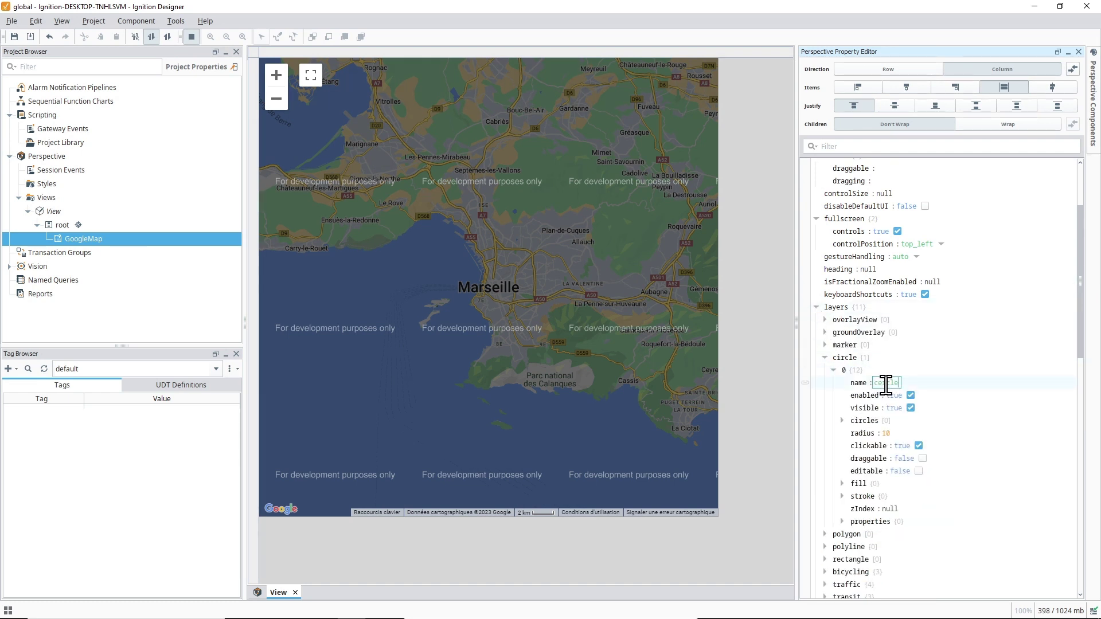
left_click(842, 420)
left_click(860, 433)
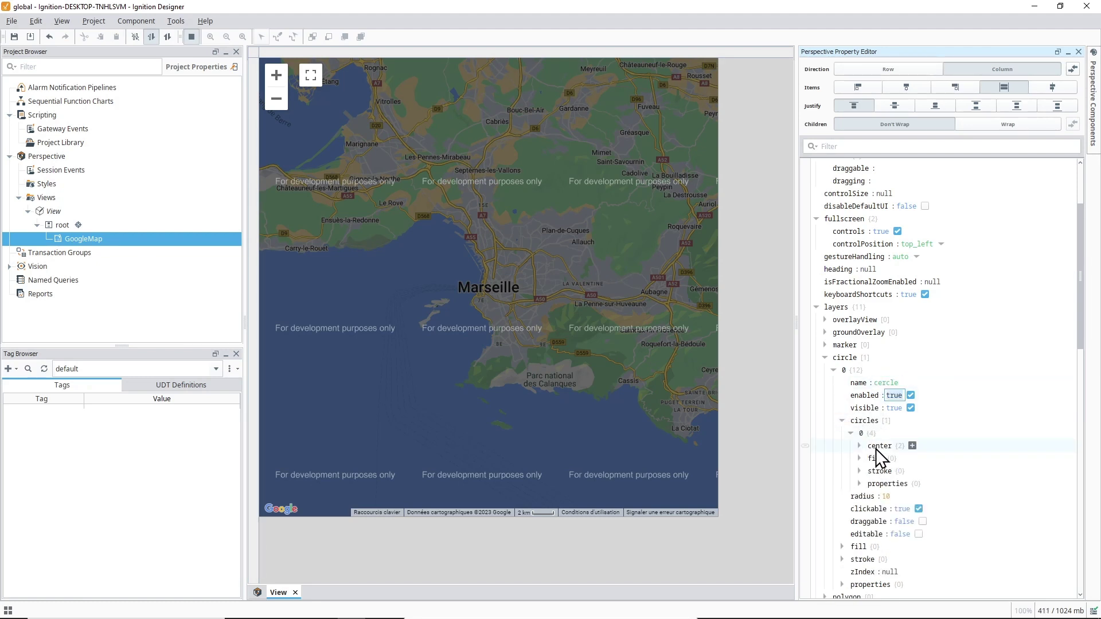
Step: Paste latitude 43,296482 and longitude 5,36978 into the center of the circle entry
left_click(859, 445)
right_click(892, 445)
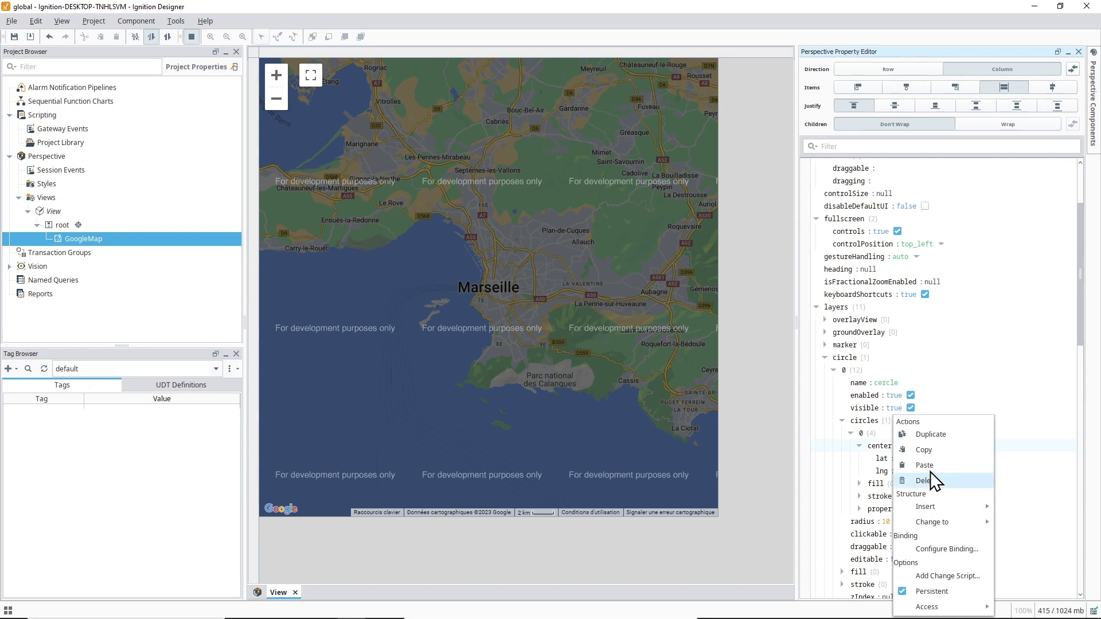
left_click(929, 477)
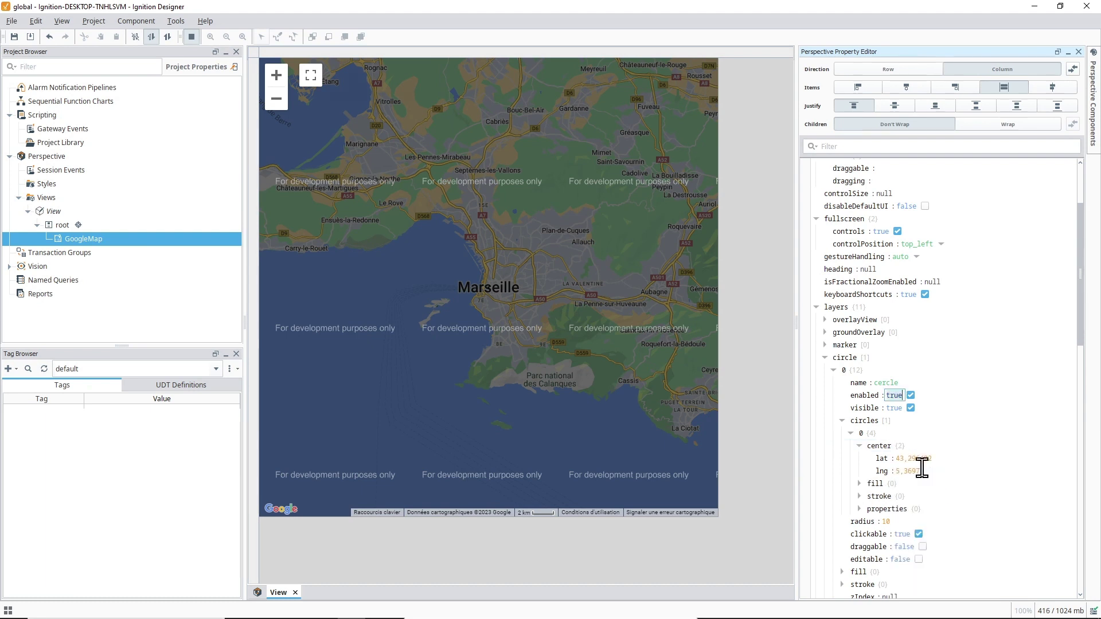
Step: Make the circle layer editable and draggable, and enlarge the circle on the map so it surrounds Marseille
left_click(917, 558)
left_click(919, 548)
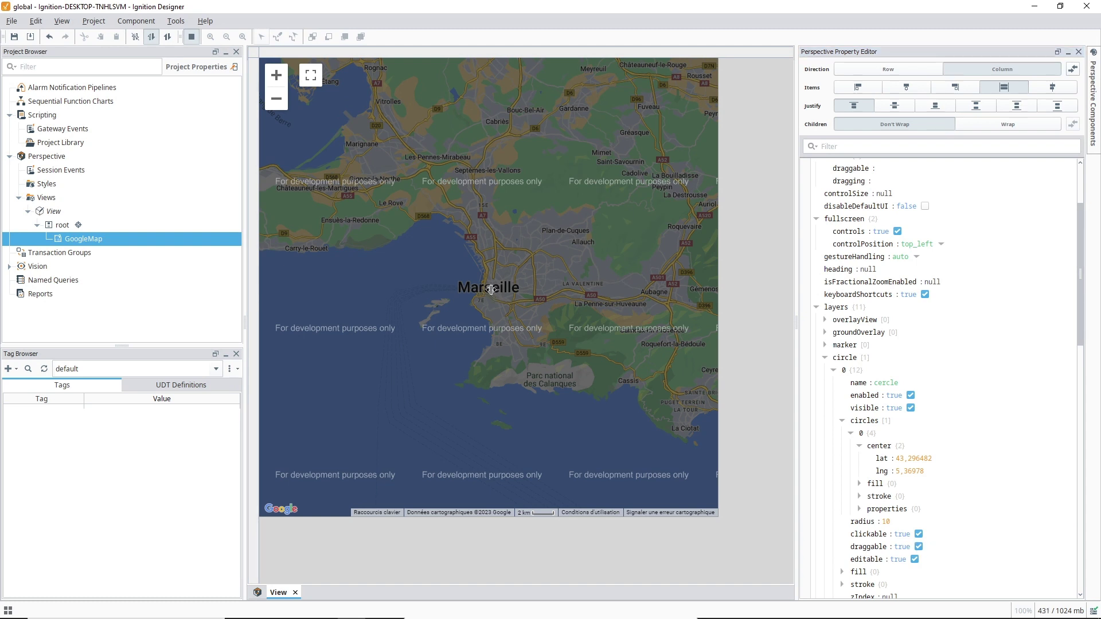
left_click_drag(490, 288, 557, 287)
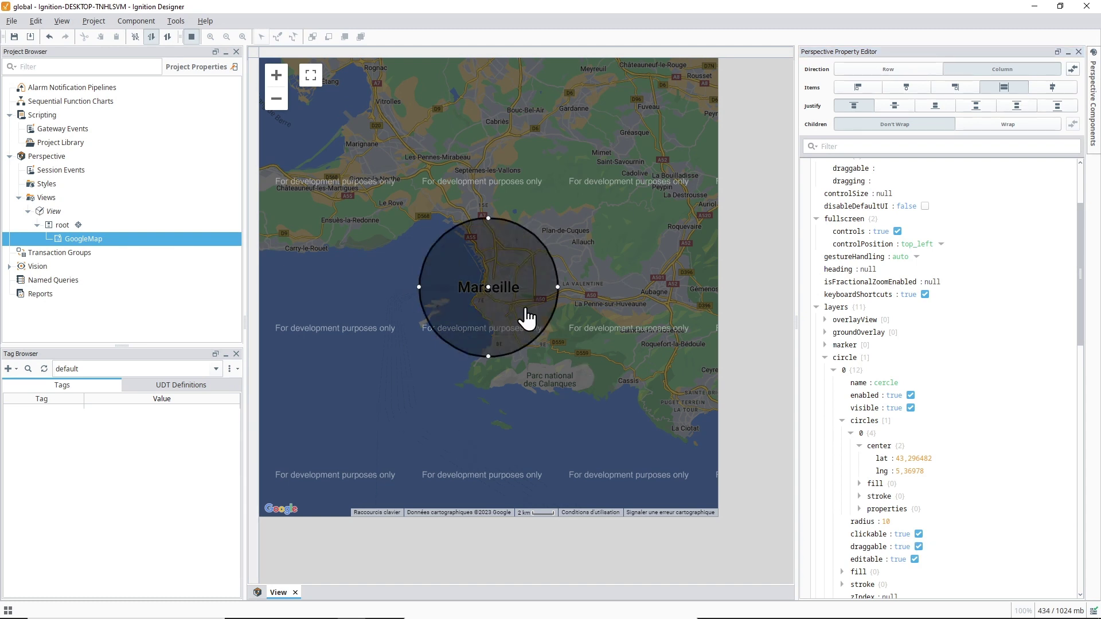
Step: Return to the 8.1.33 blog article in the browser and read the EAM Remote Upgrade and Java Update sections
left_click(1034, 7)
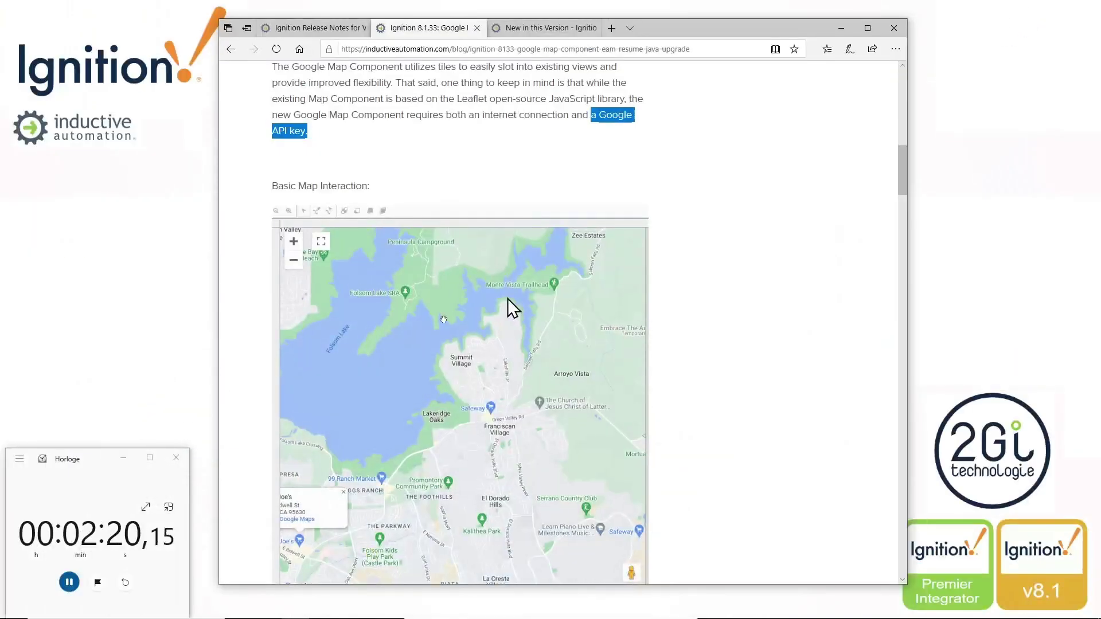
scroll(654, 302, "down", 5)
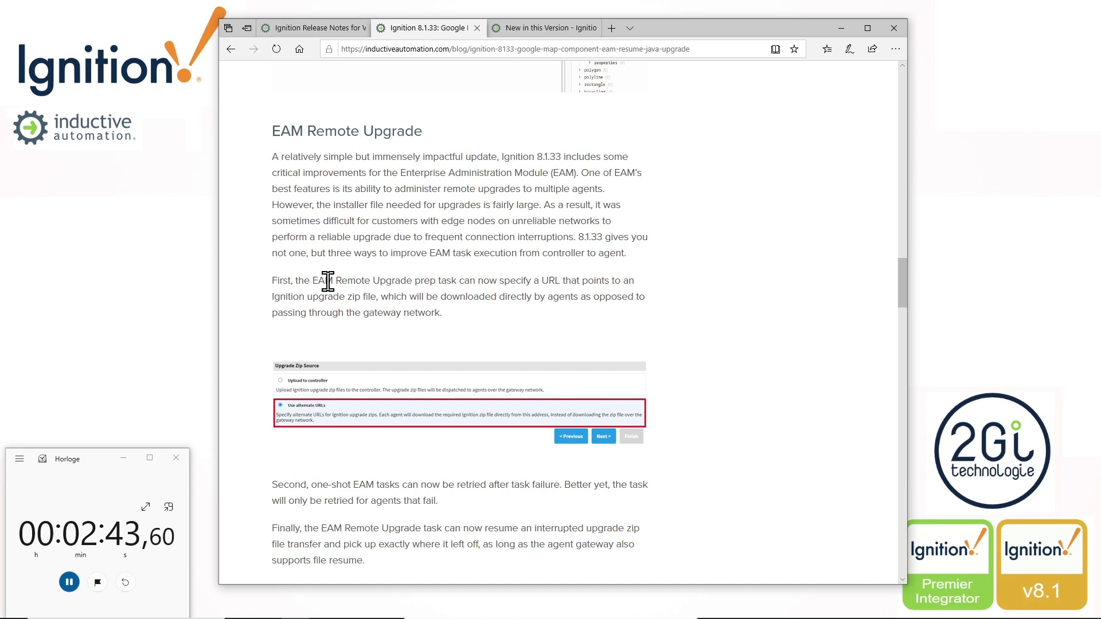
scroll(327, 281, "down", 8)
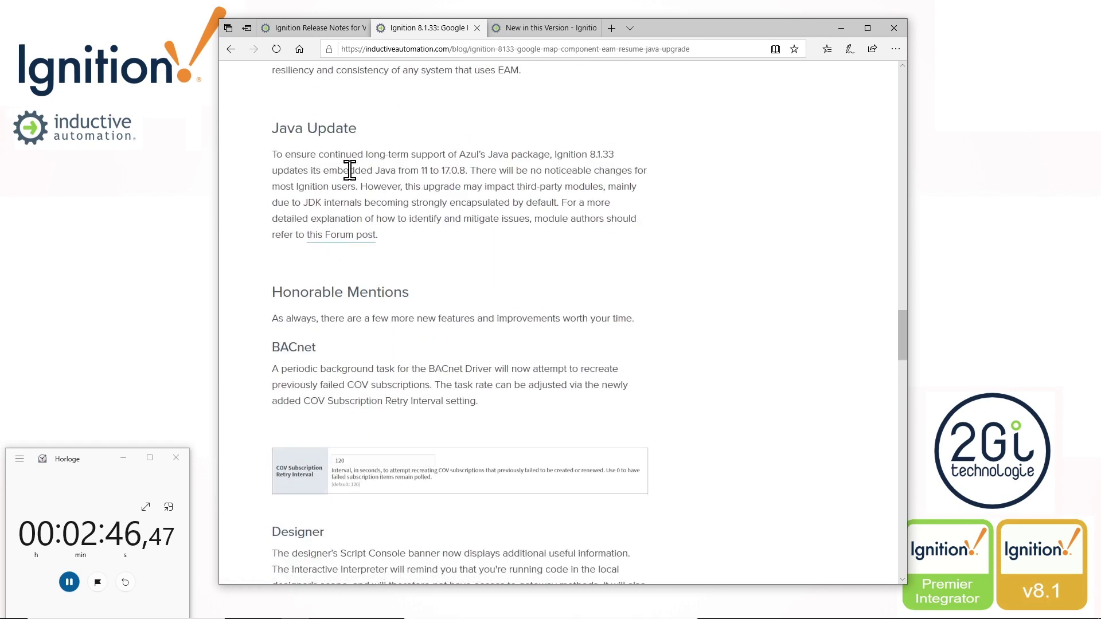
left_click_drag(395, 170, 465, 178)
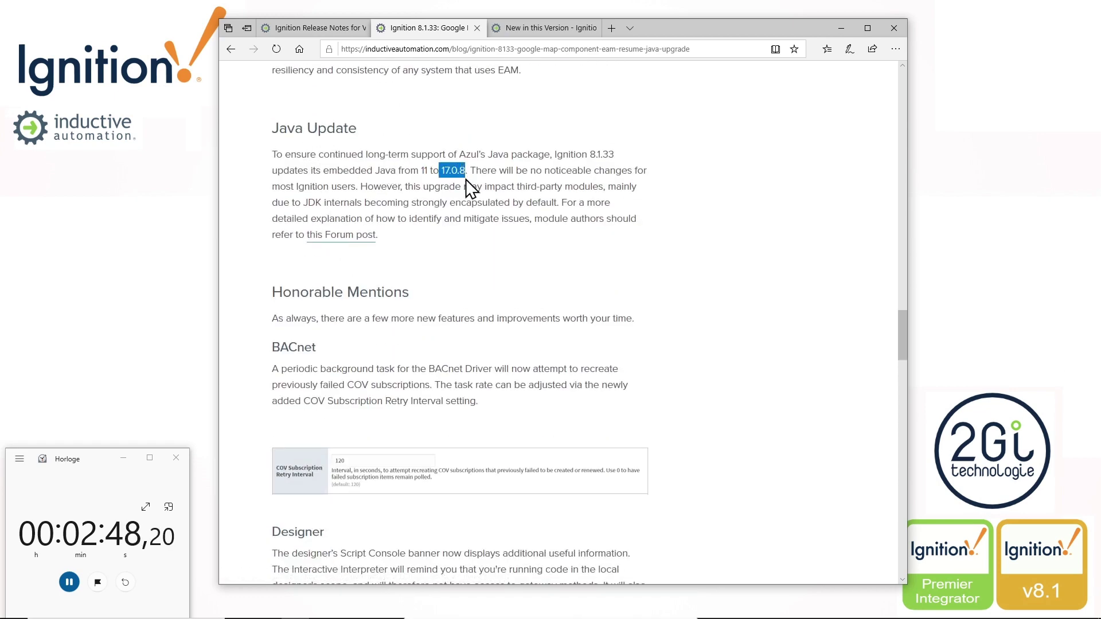
left_click(407, 198)
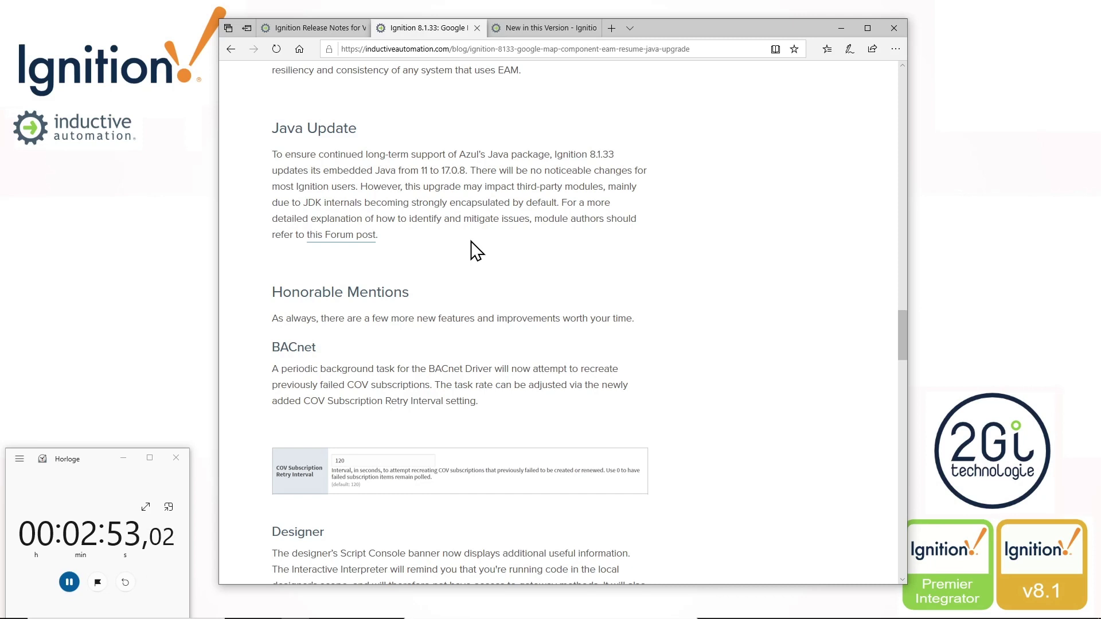
left_click_drag(516, 186, 573, 191)
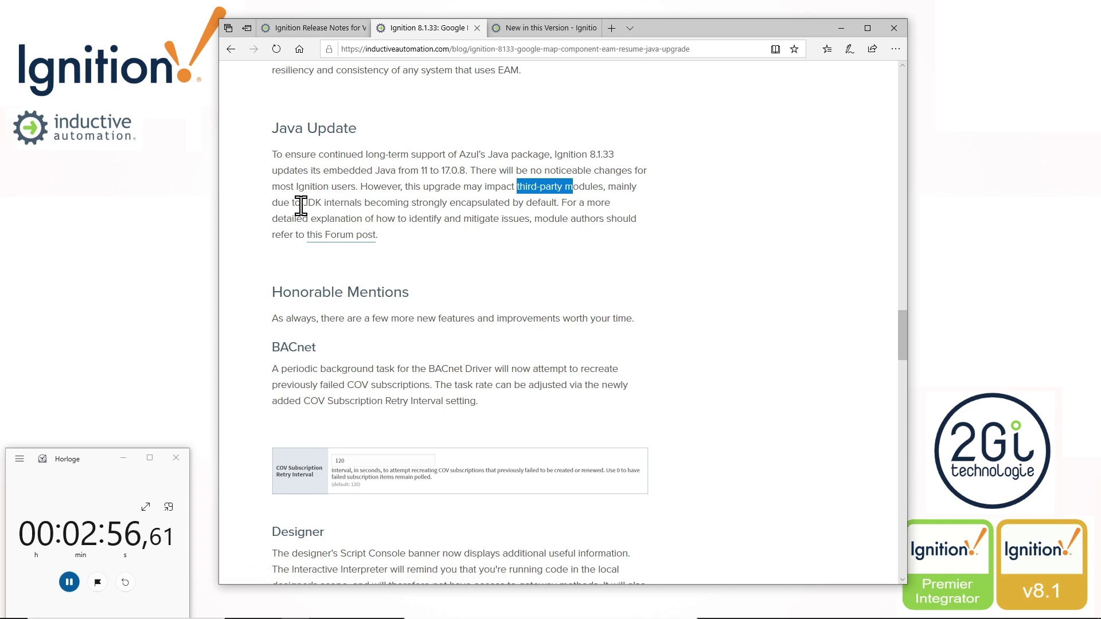
left_click_drag(301, 203, 469, 210)
left_click(469, 210)
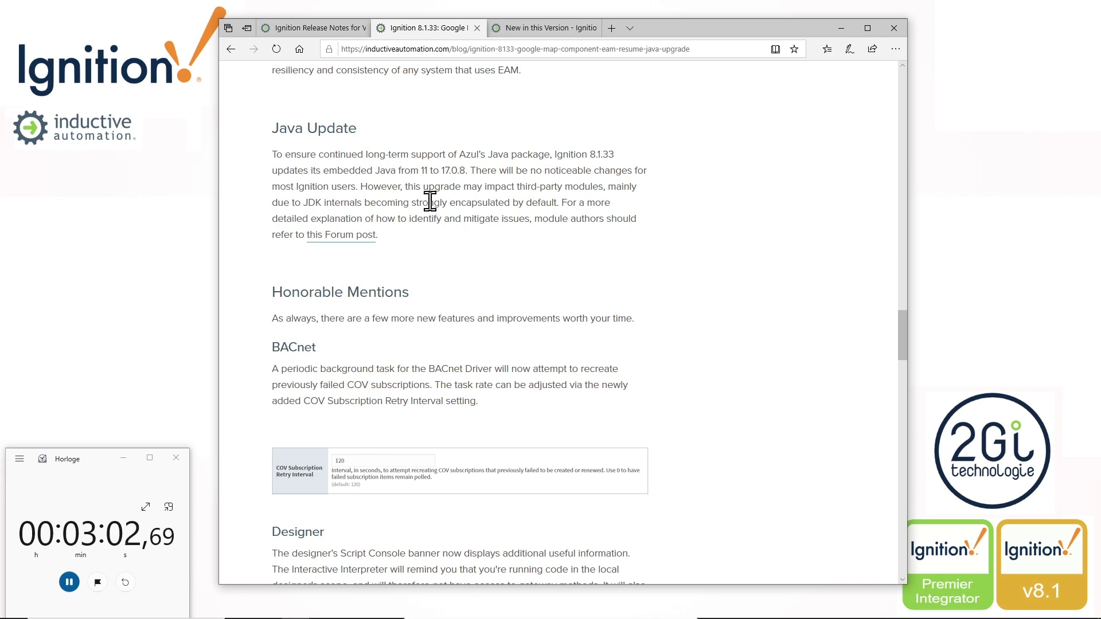
Step: Examine the New in 8.1.33 section of the Ignition user manual, from BACnet to Tags
left_click(519, 27)
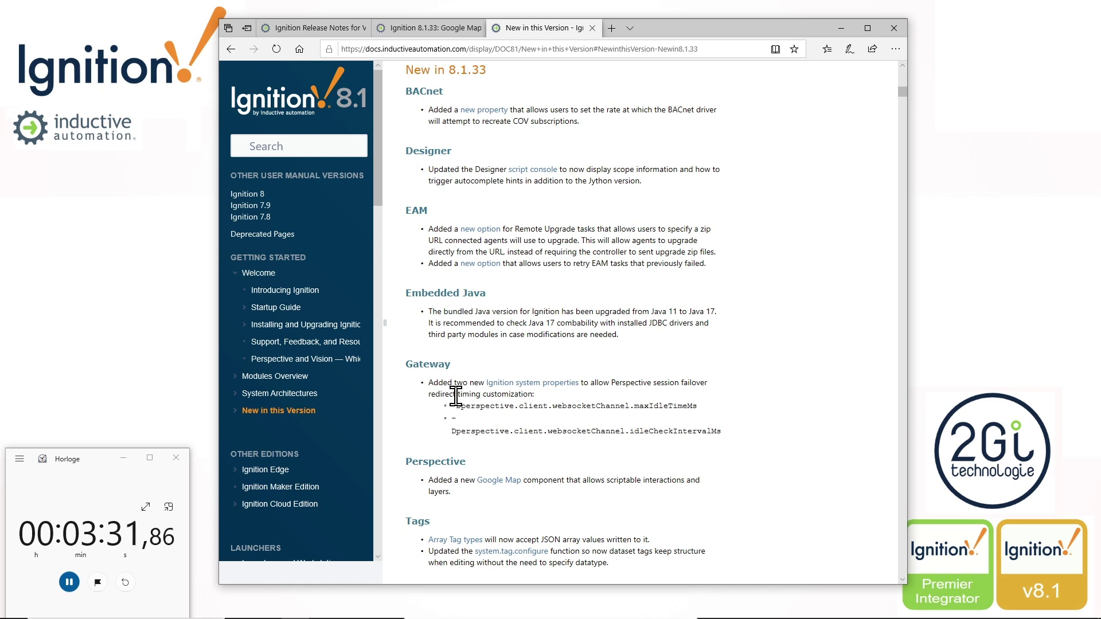
scroll(461, 394, "down", 2)
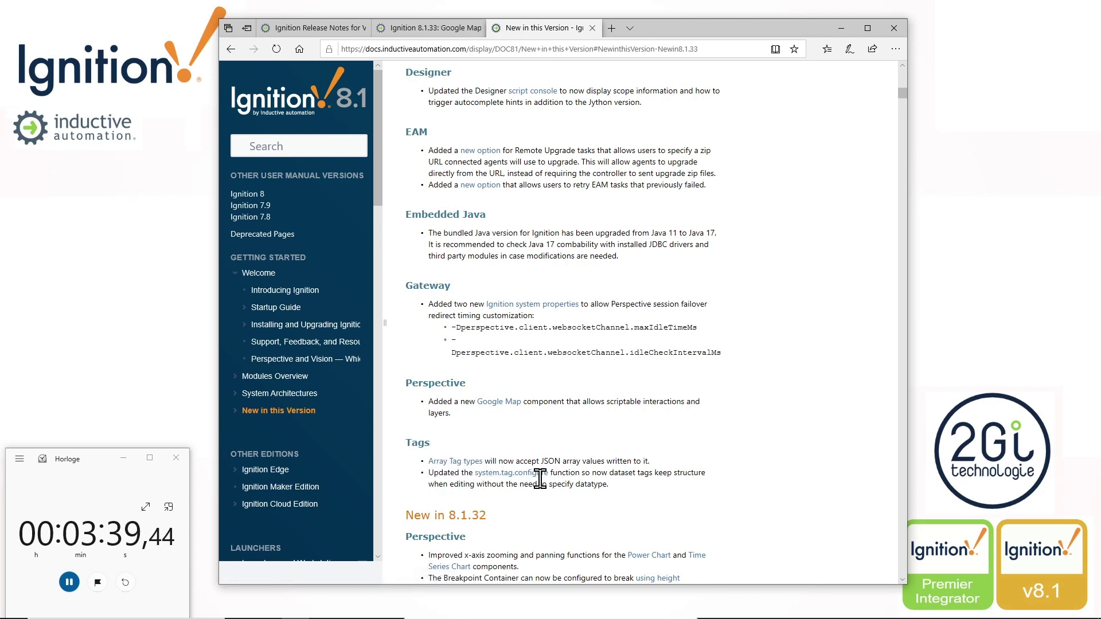
scroll(741, 434, "up", 1)
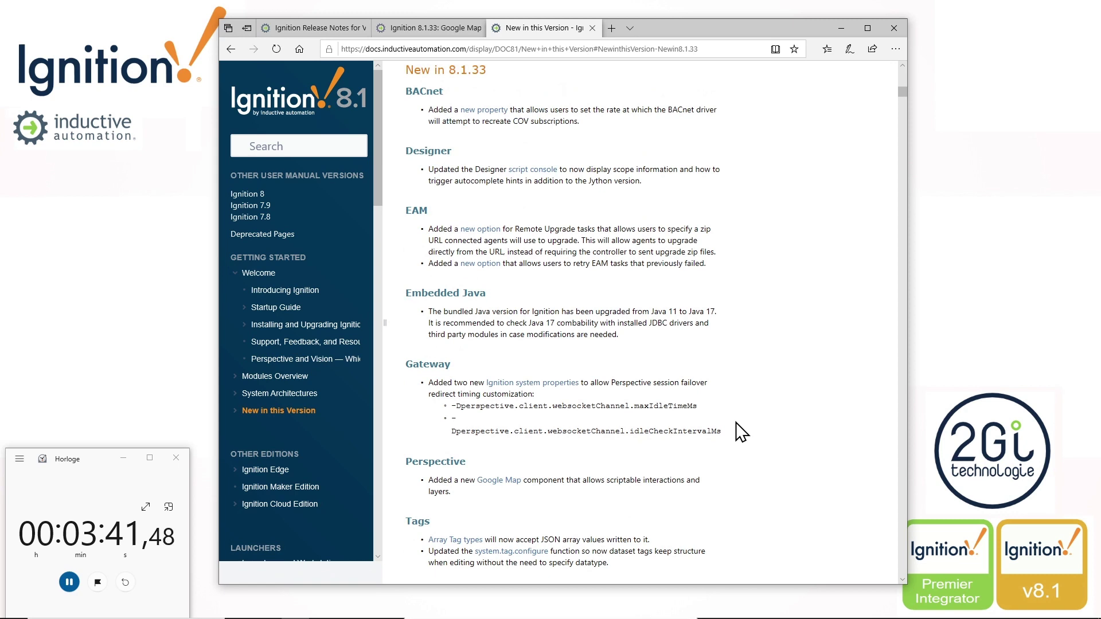